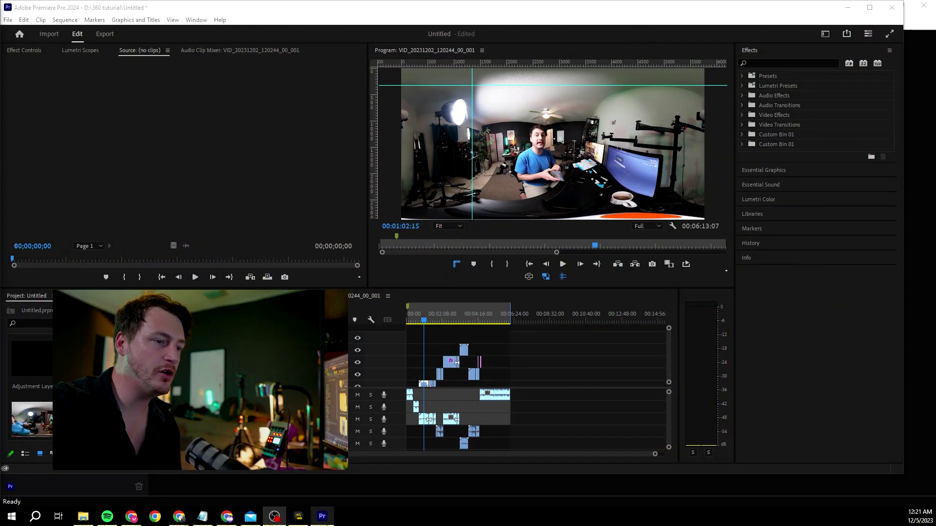
Switch to Insta360 Studio and open the VID_005 360 clip.
click(299, 516)
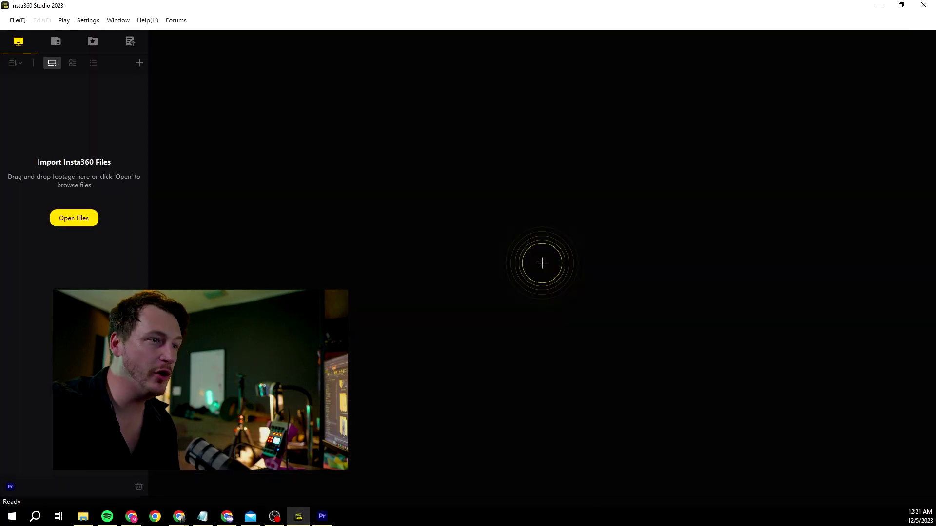
click(68, 221)
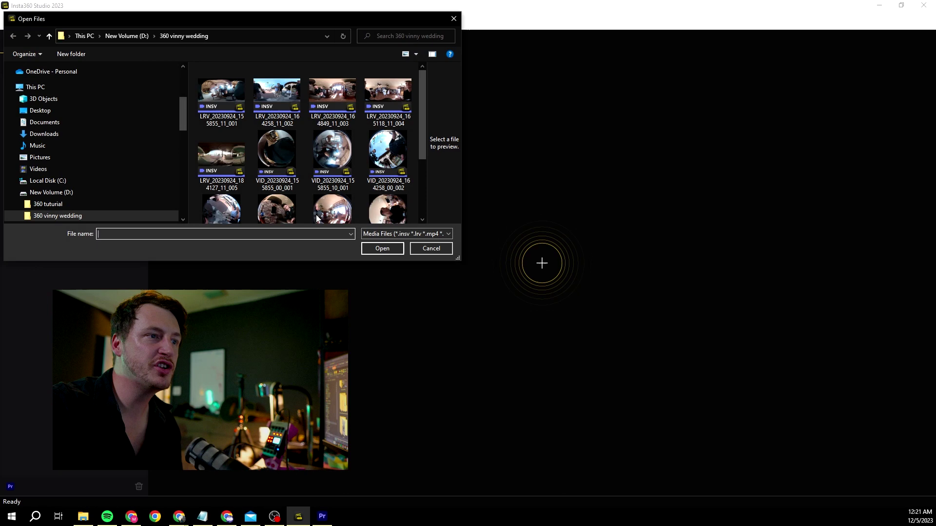
double_click(235, 158)
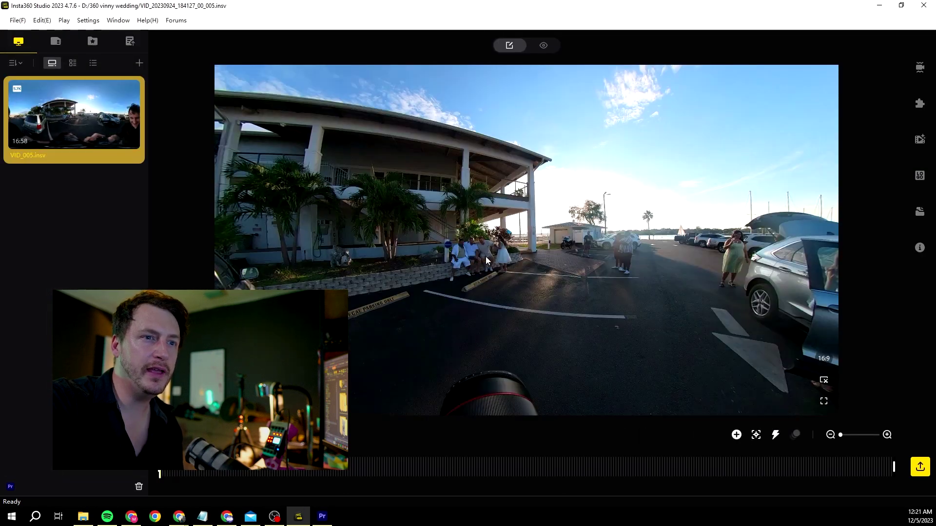
Look around the 360 preview, then bring up video export settings (1920x1080, H.264, 25 Mbps).
drag(486, 256, 300, 231)
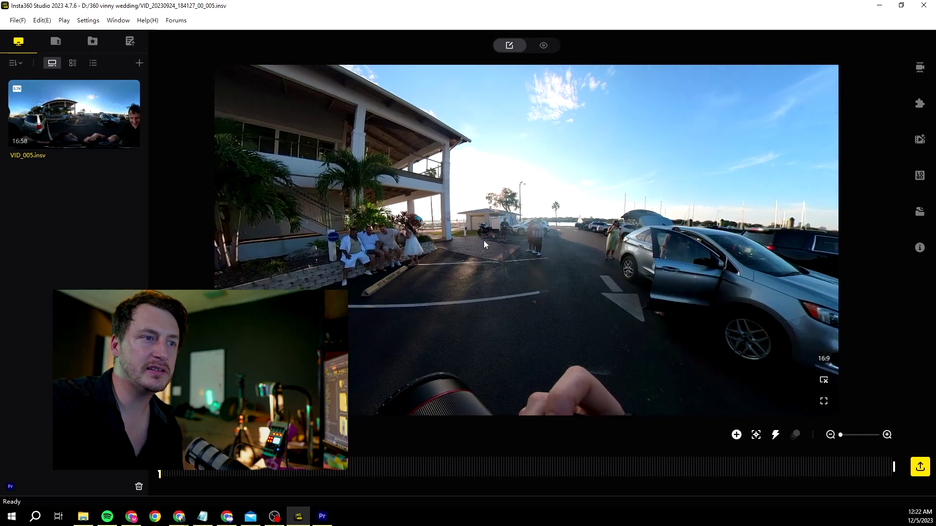
drag(483, 240, 341, 243)
drag(477, 247, 573, 208)
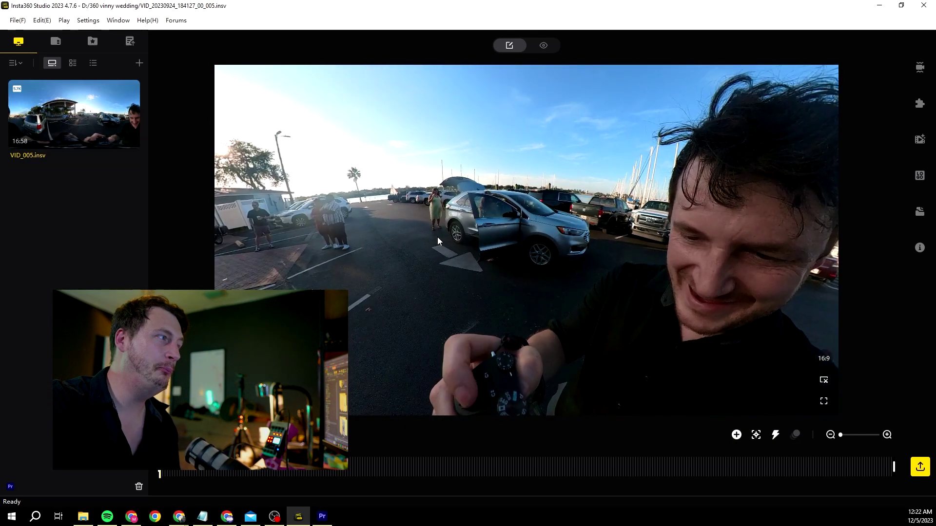
drag(438, 240, 618, 248)
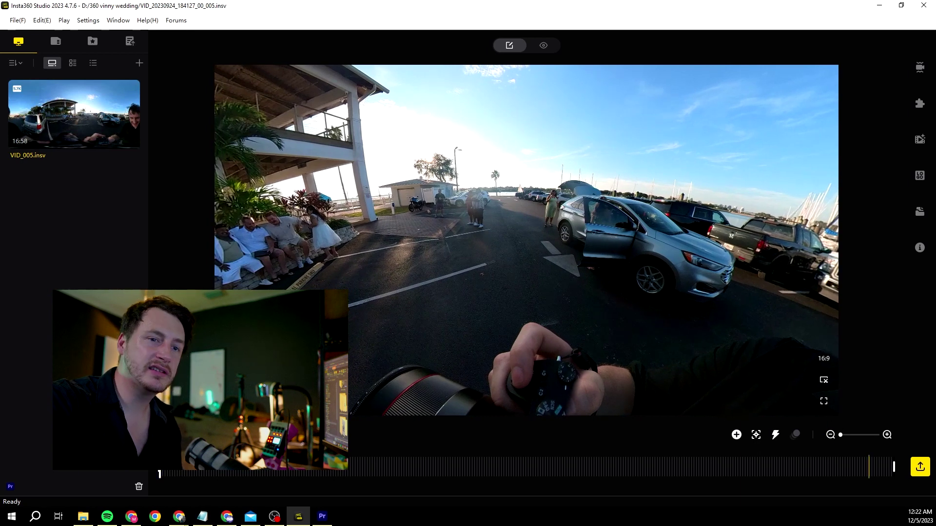
click(914, 472)
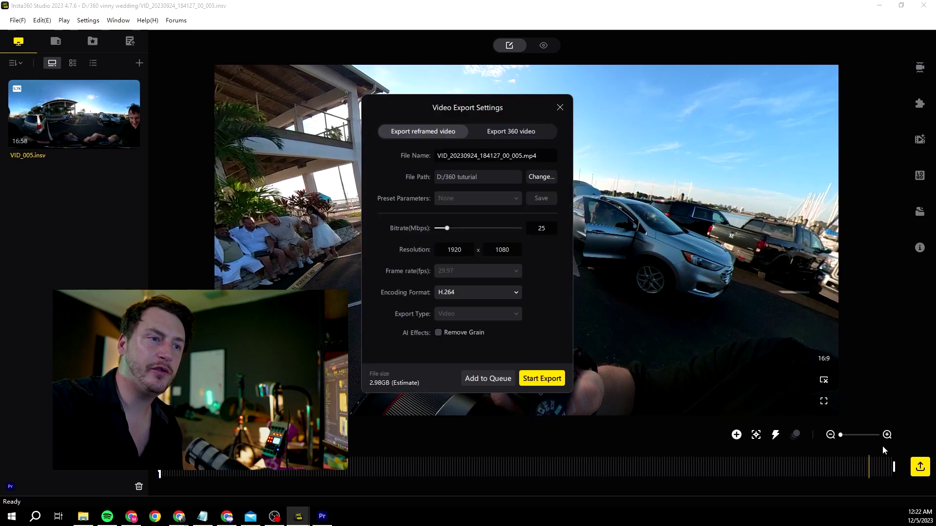
Queue a full 5760×2880, 99 Mbps 360 video export, then return to Premiere Pro.
click(503, 136)
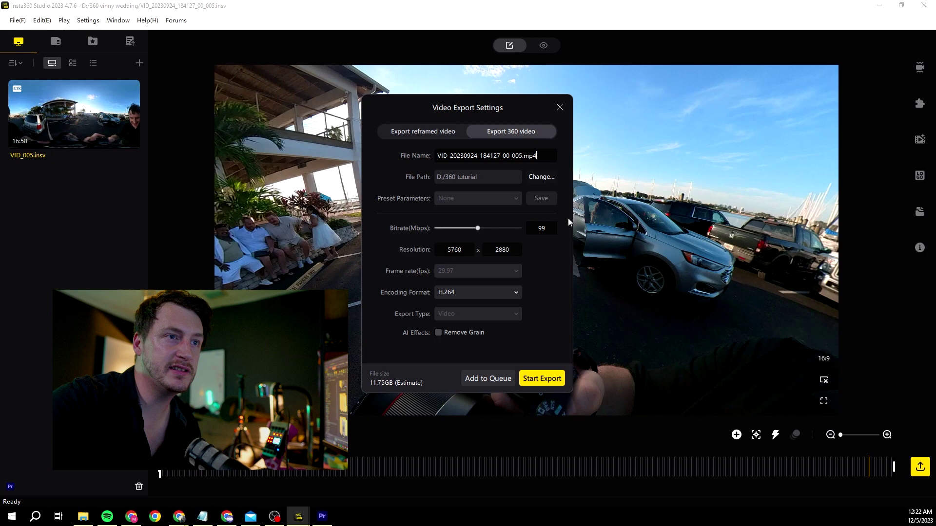
click(542, 380)
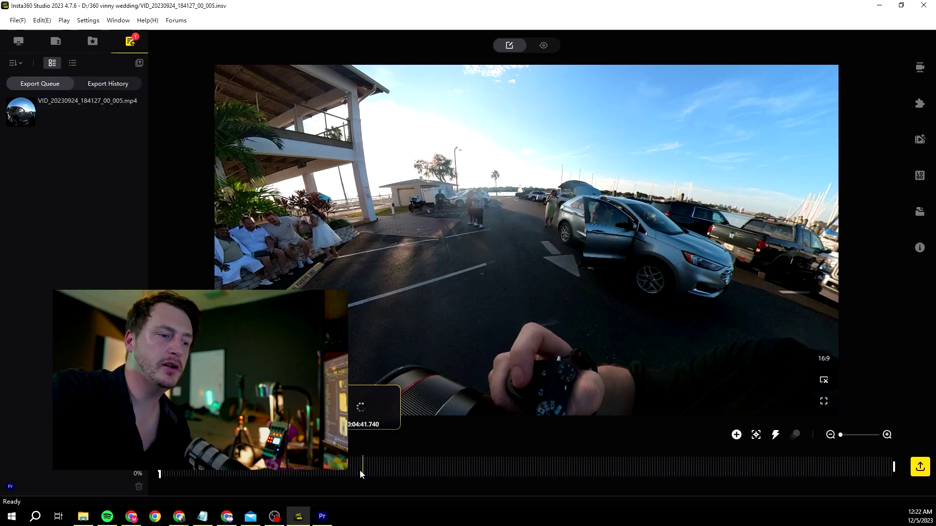
click(21, 130)
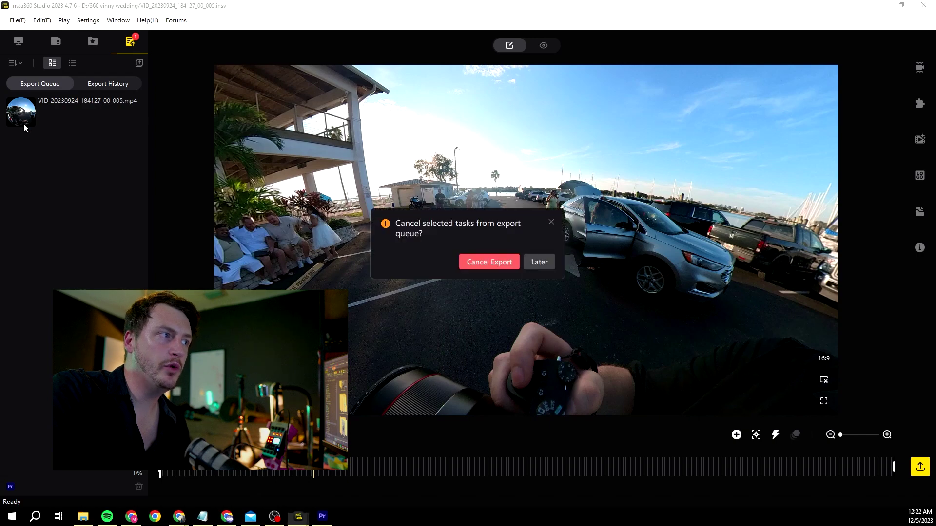
click(323, 517)
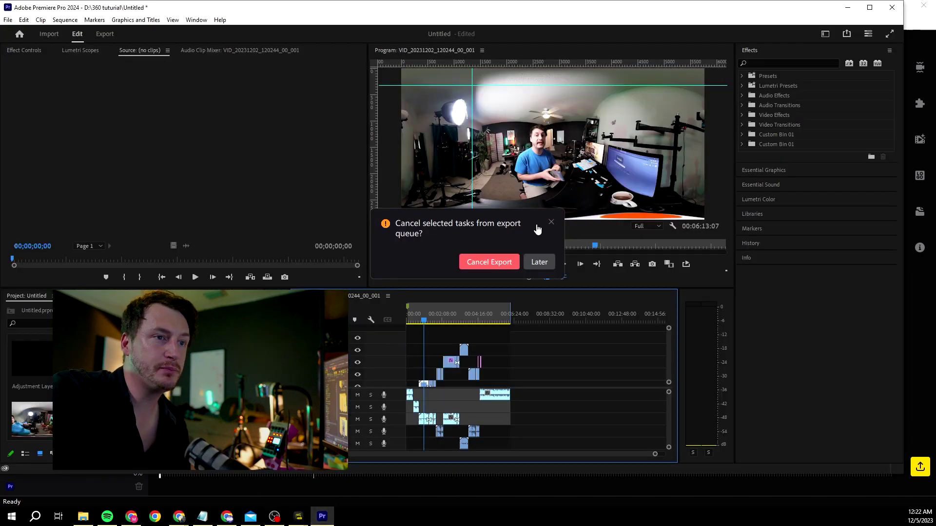
Delete VR Rotate Sphere (Tilt 354°, Pan 154°) from the 004 clip and move to 00:01:02:02.
click(509, 263)
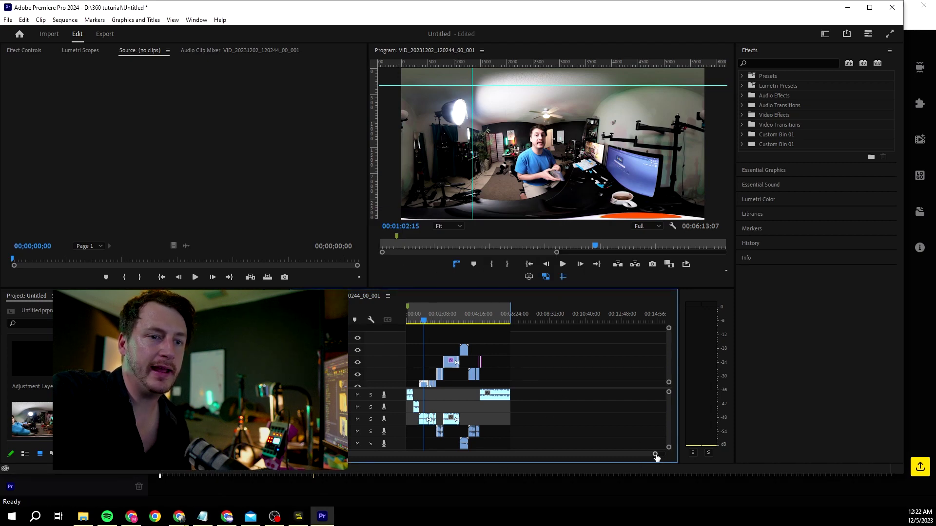
drag(660, 454, 467, 454)
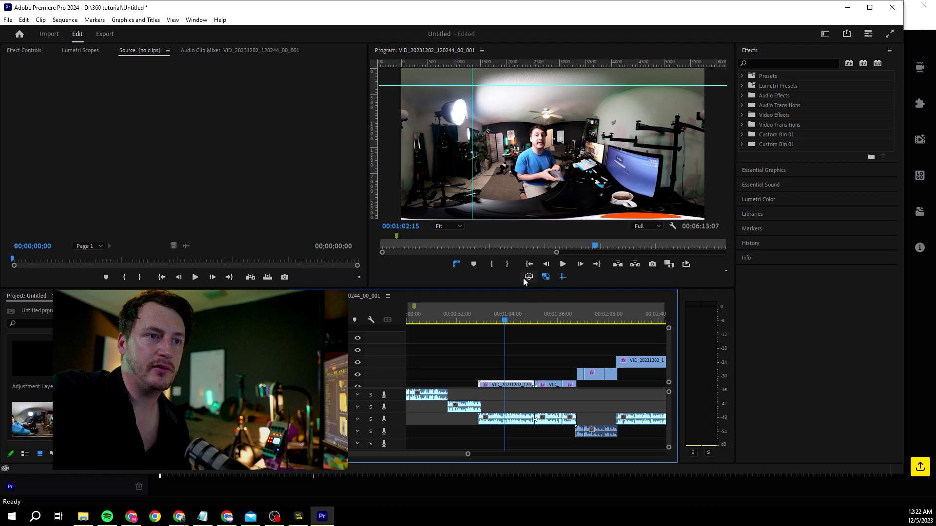
double_click(515, 387)
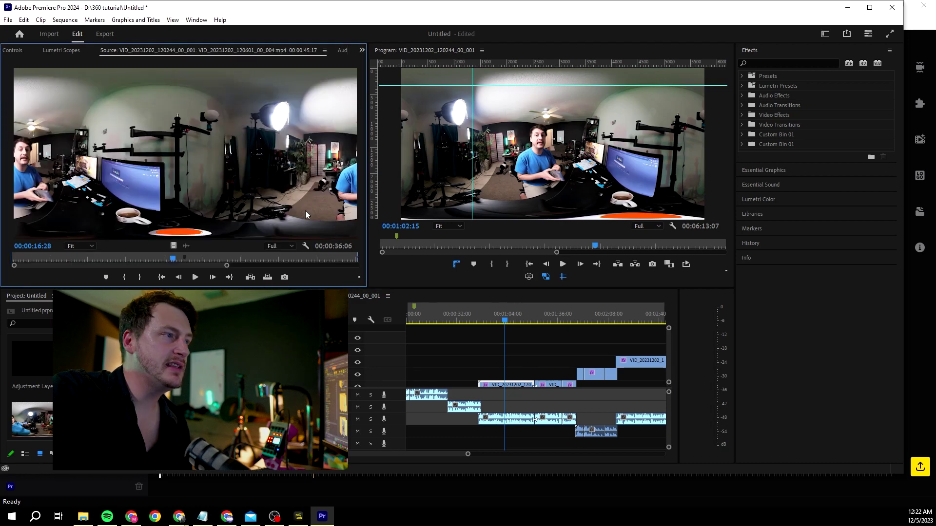
click(15, 50)
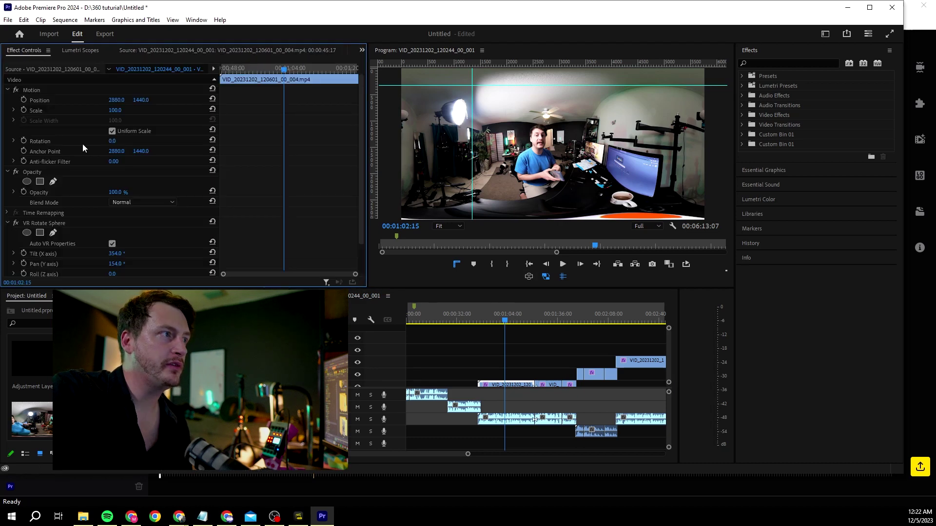
click(94, 224)
key(Delete)
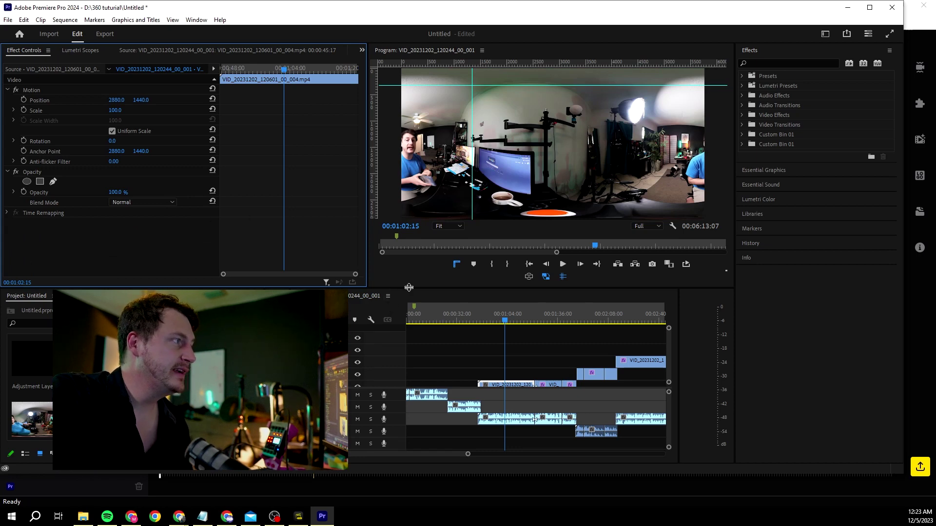
click(504, 320)
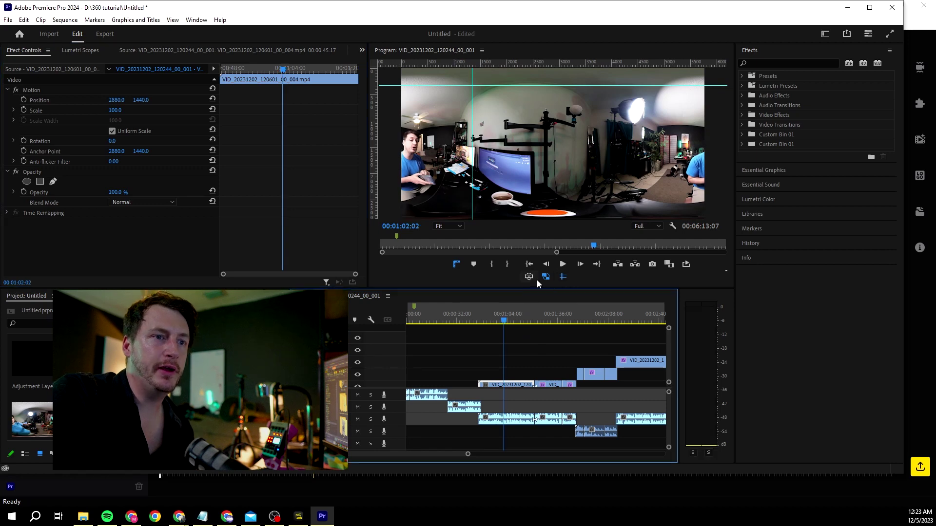
Add the Toggle VR Video Display button to the Program monitor controls and turn it on.
click(726, 274)
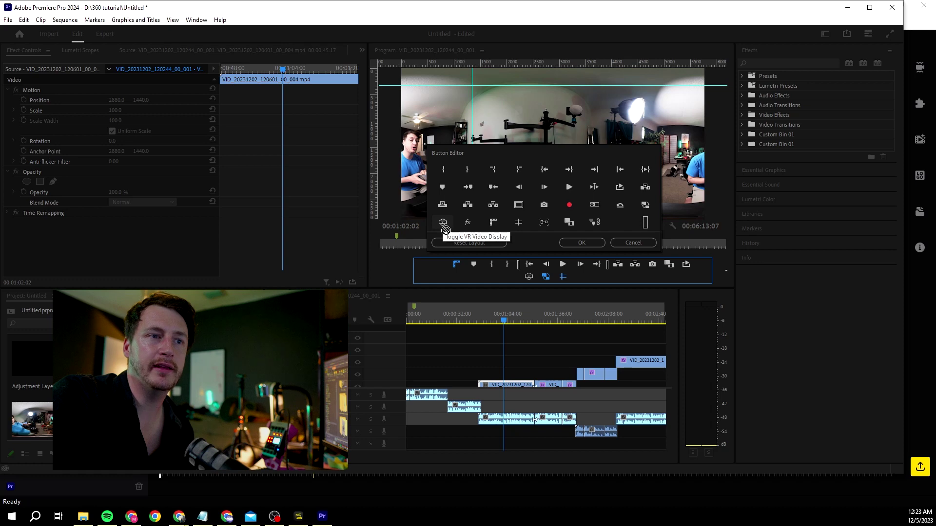
drag(473, 272, 472, 281)
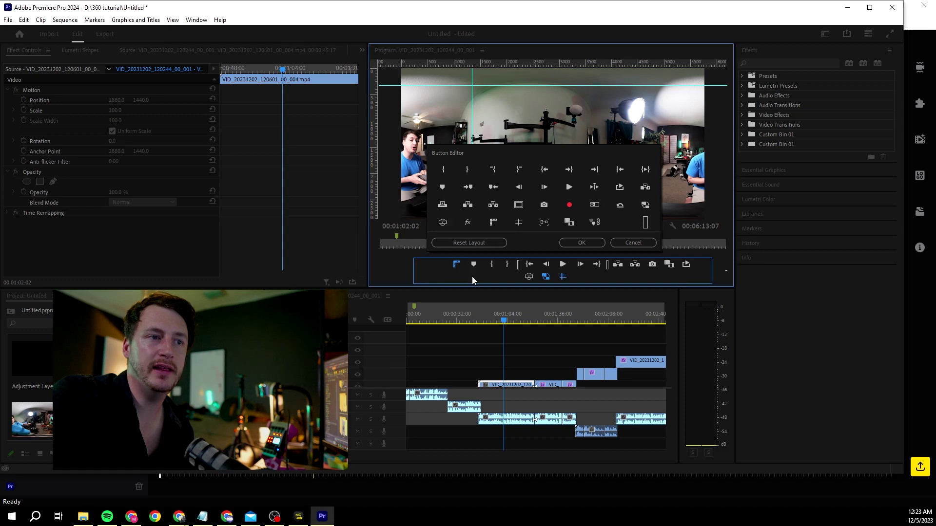
click(580, 243)
click(527, 277)
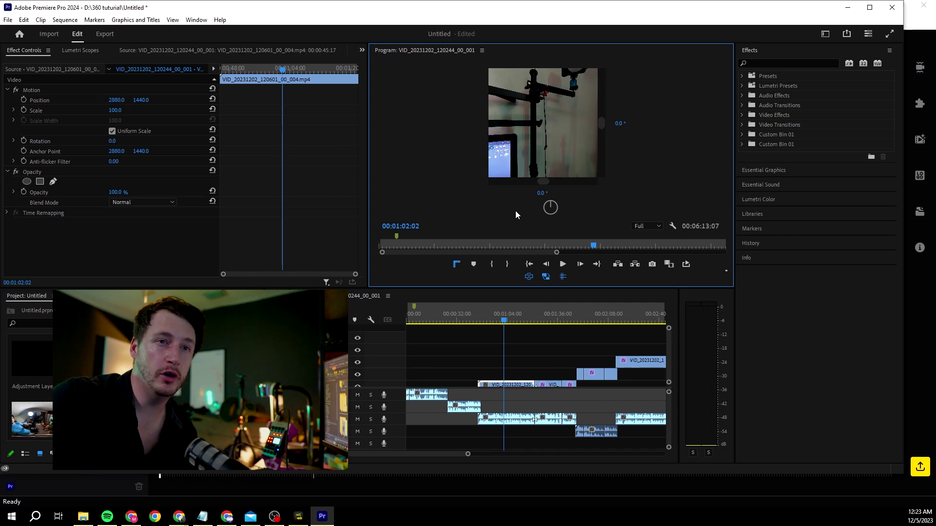
Apply VR Rotate Sphere to the 360 clip and adjust its Roll so the view is upright.
click(788, 59)
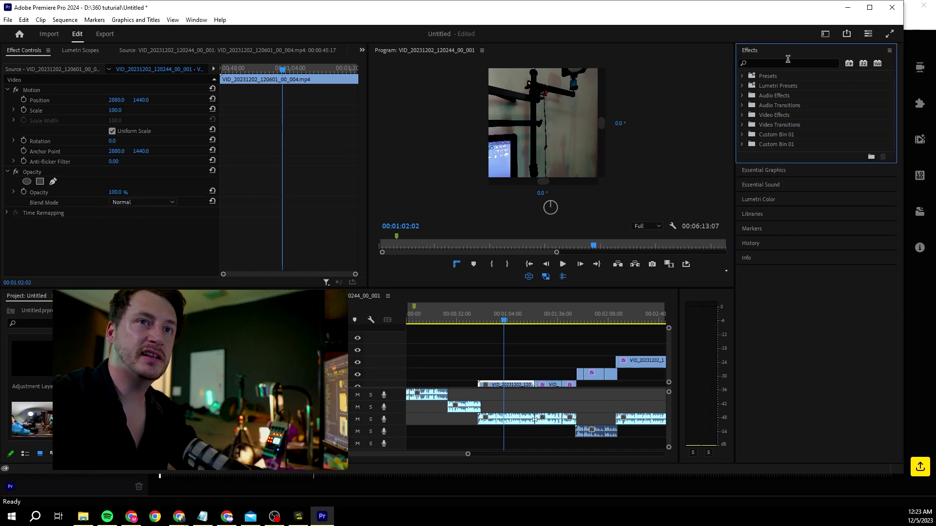
text(vr)
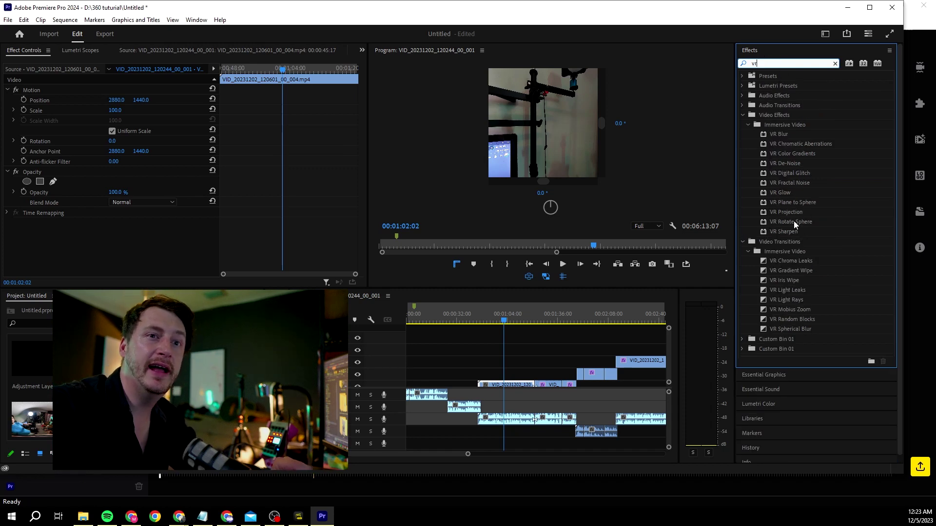
drag(794, 222, 542, 361)
drag(500, 386, 500, 386)
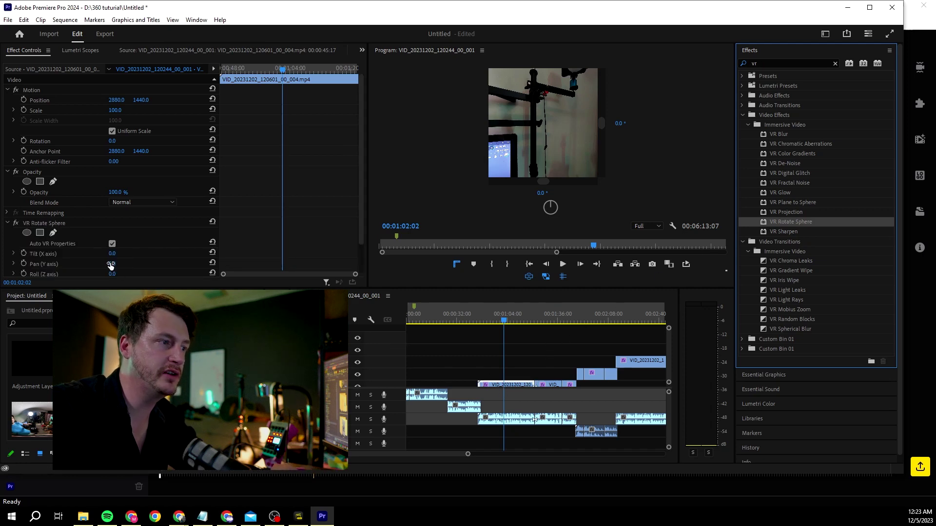
drag(112, 274, 171, 264)
drag(116, 274, 190, 275)
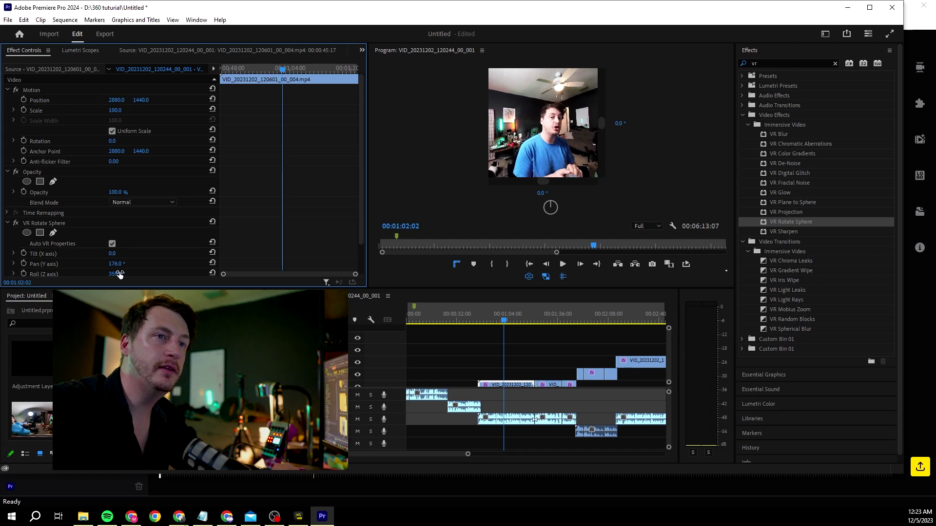
Keyframe Pan (Y axis) at 00:00:59:17 and ~81° at 00:00:53:23, then preview playback.
scroll(86, 255, down, 1)
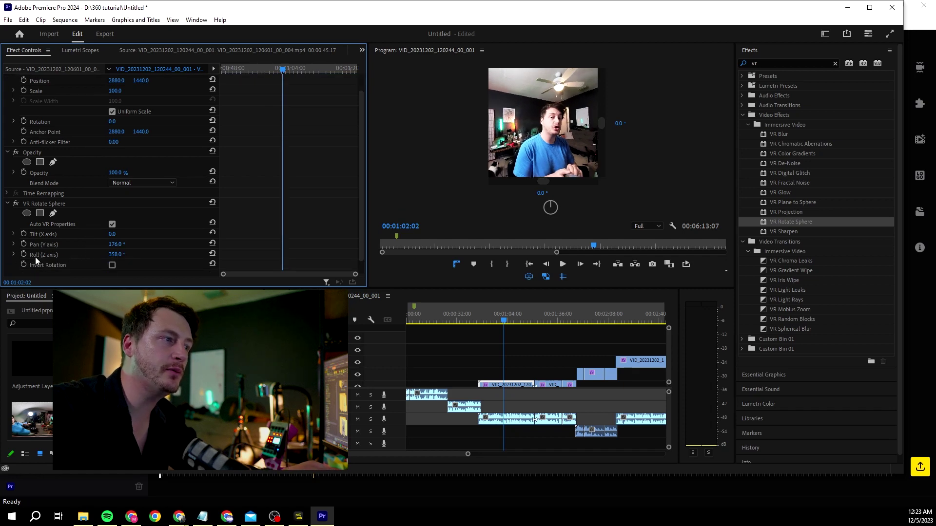
drag(285, 67, 273, 68)
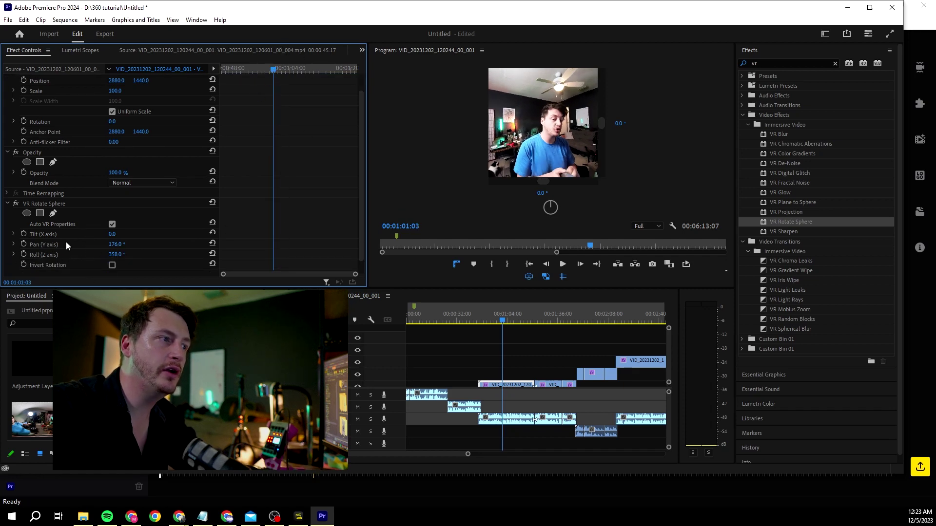
click(24, 244)
key(j)
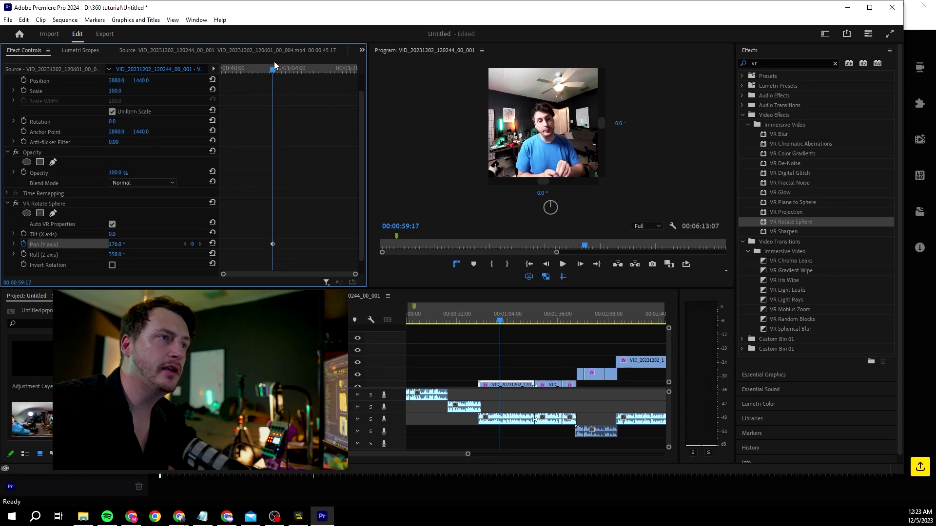
key(k)
drag(115, 244, 119, 244)
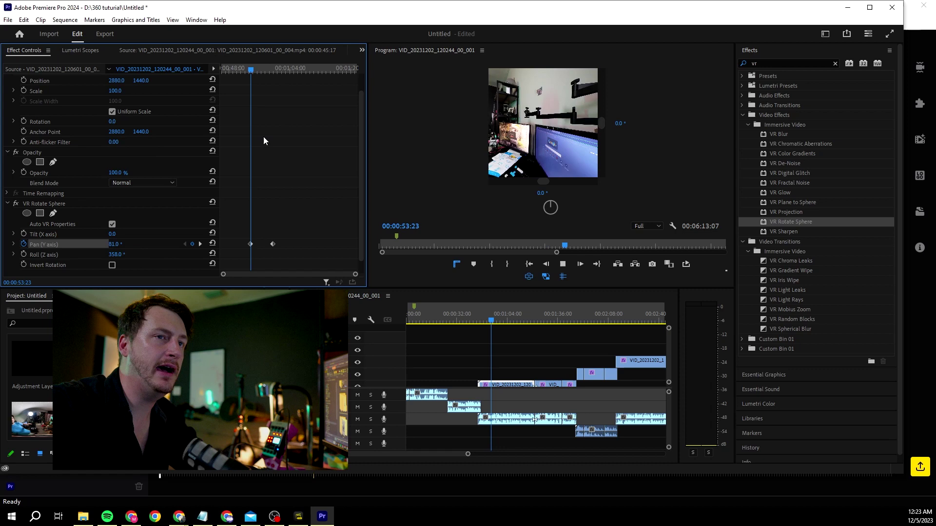
key(space)
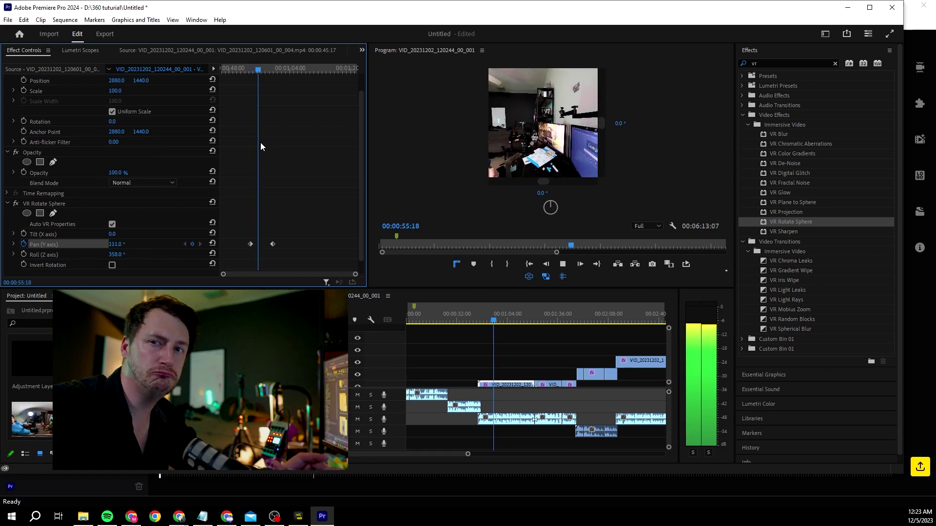
key(space)
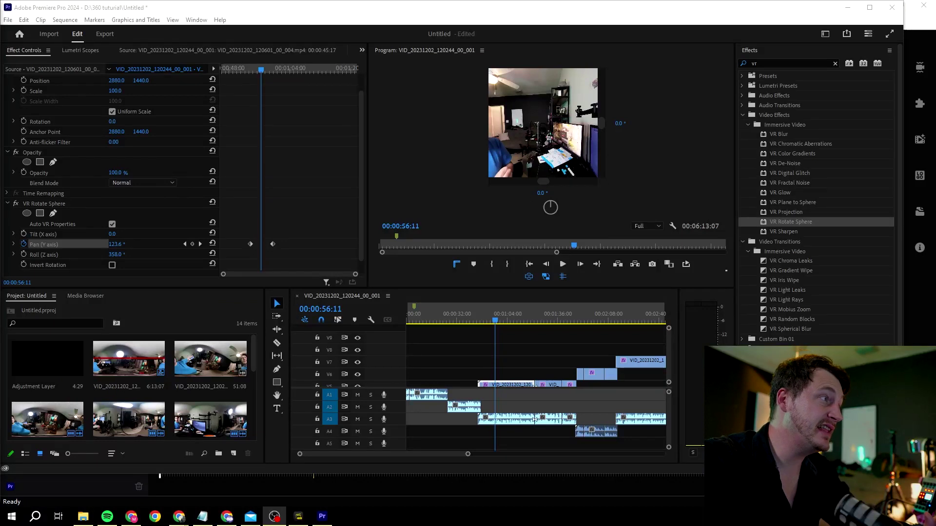
Select the Type tool and switch the monitor from VR view to the flat 360 frame.
click(278, 410)
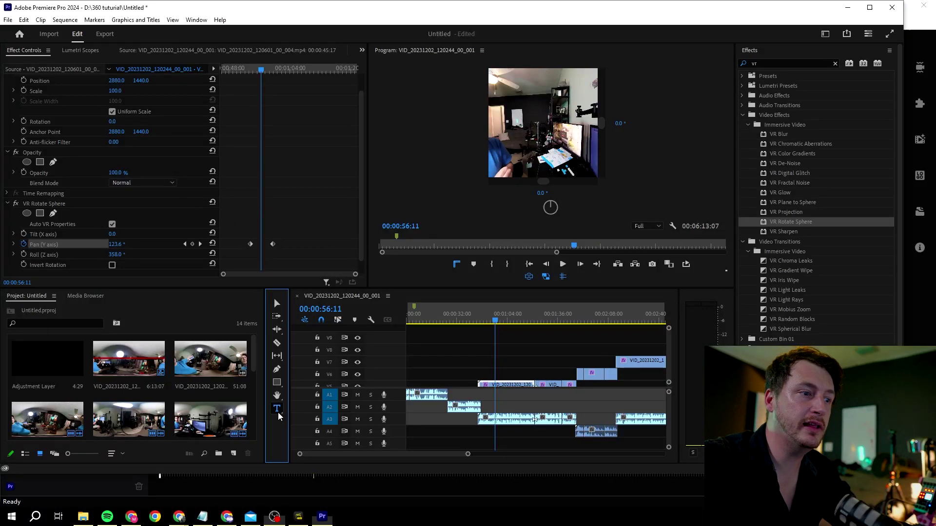
drag(531, 160, 511, 158)
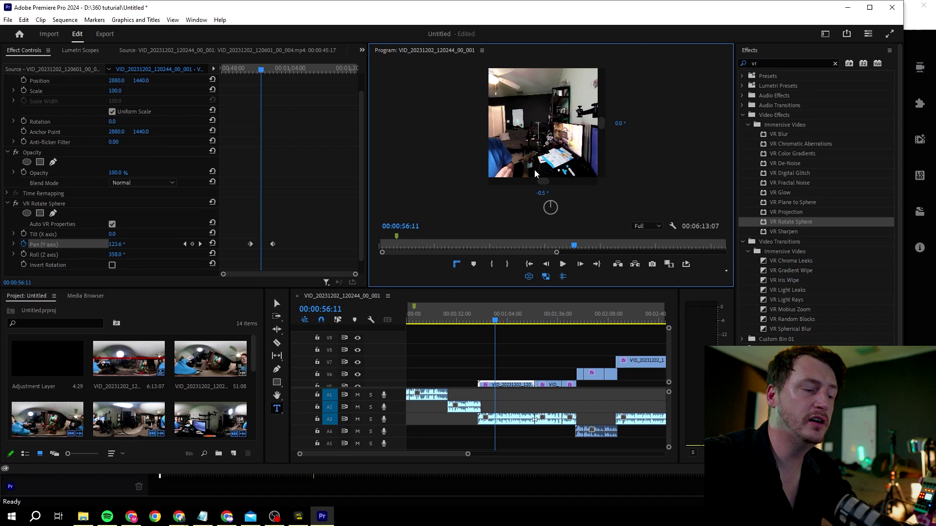
key(d)
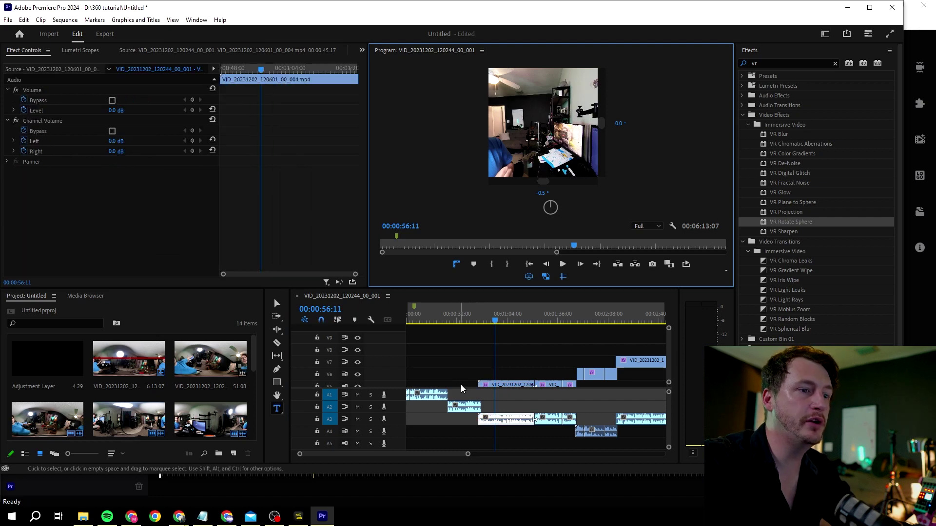
double_click(529, 277)
click(529, 276)
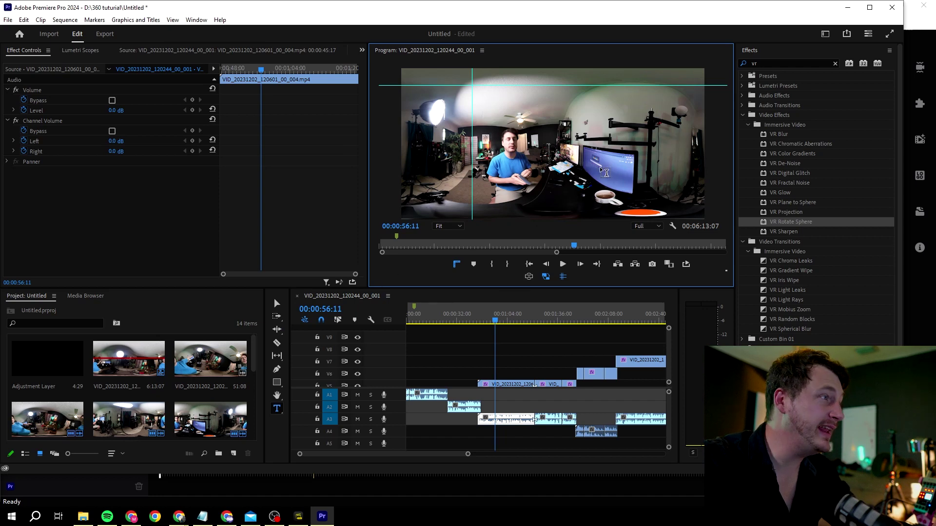
Create the 'BIG NEWS OF THE DAY' title in Myriad Pro Regular 100 and set its colour.
click(651, 197)
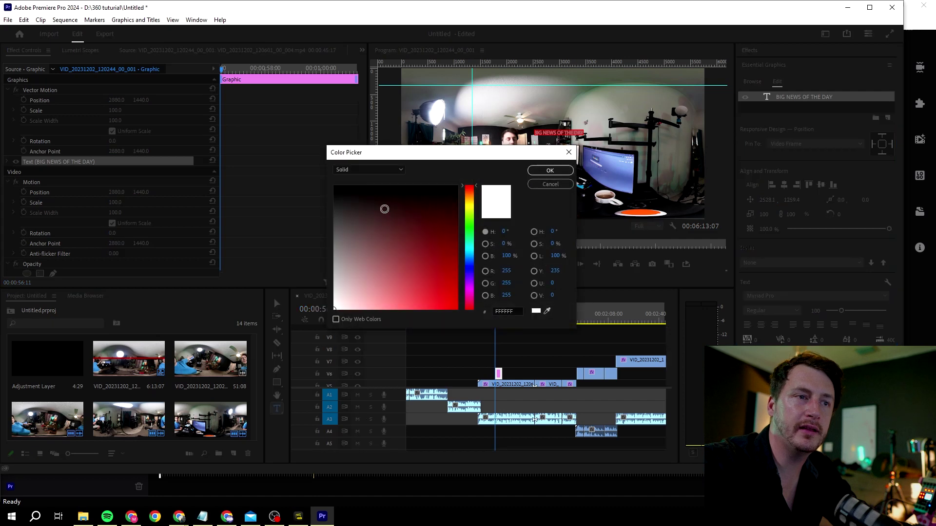
click(457, 186)
click(547, 170)
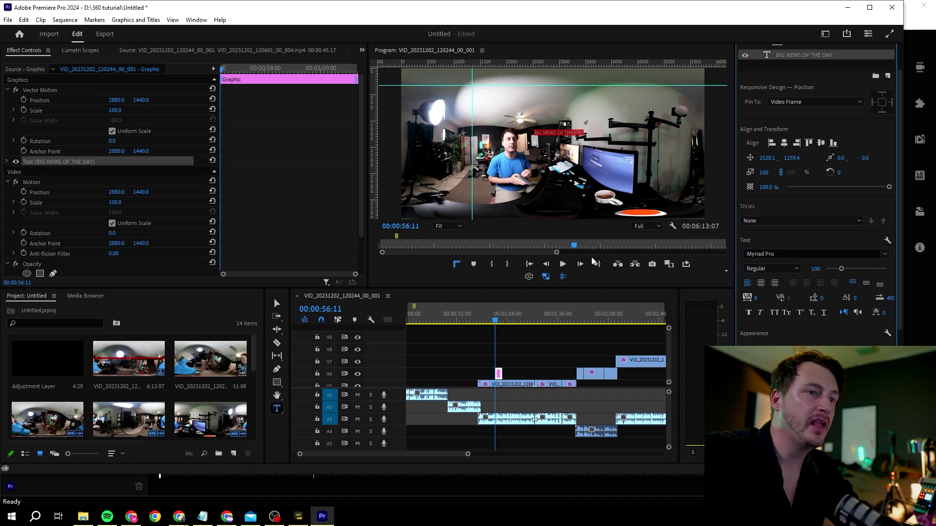
Turn VR view back on and apply VR Plane to Sphere to the title graphic on V6.
click(529, 277)
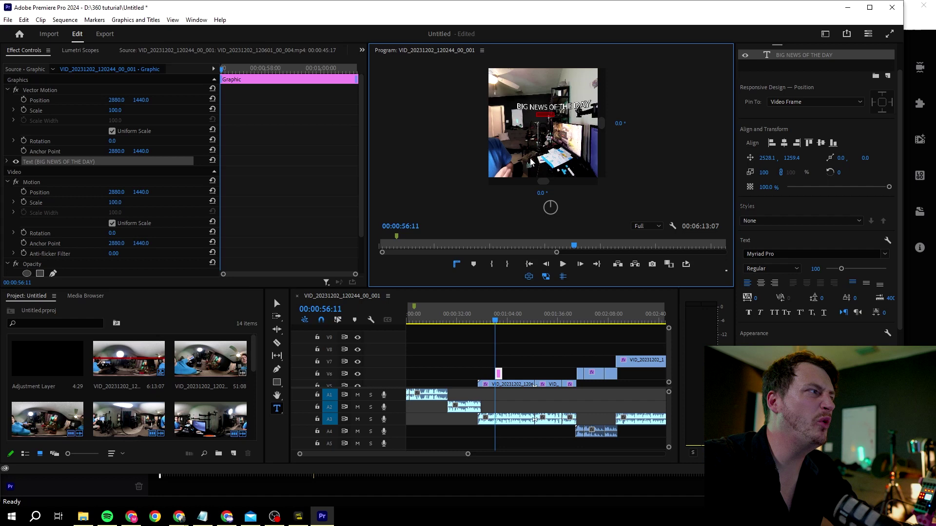
mouse_move(545, 183)
mouse_down()
mouse_move(555, 183)
mouse_move(546, 183)
mouse_up()
scroll(809, 67, up, 2)
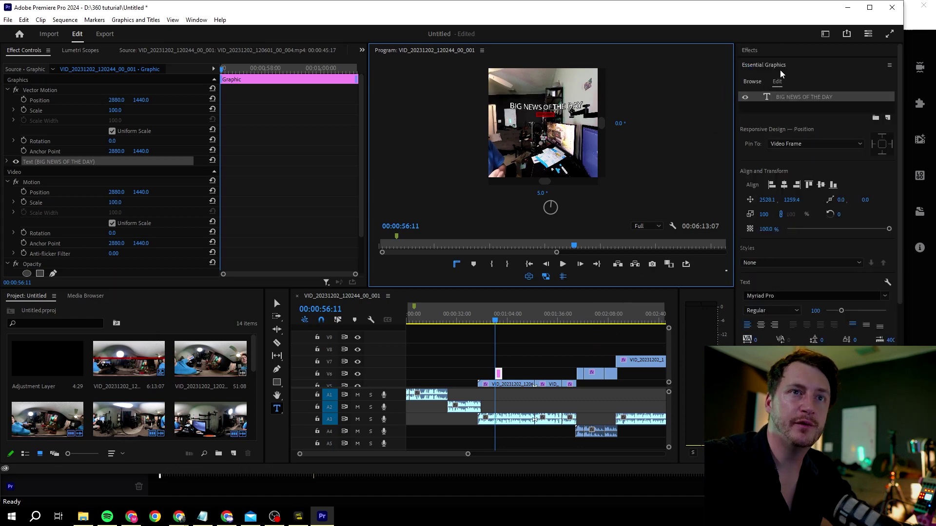
key(shift+7)
click(771, 59)
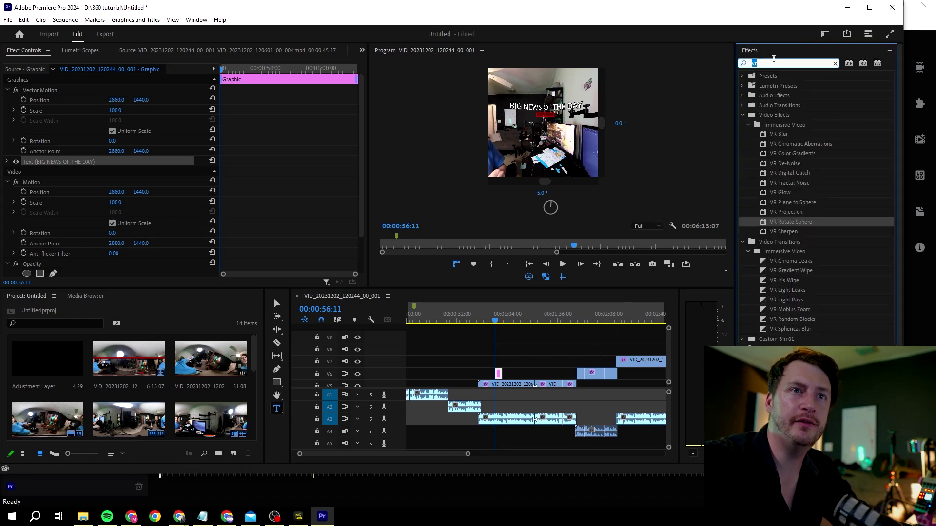
key(BackSpace)
key(BackSpace)
text(vr)
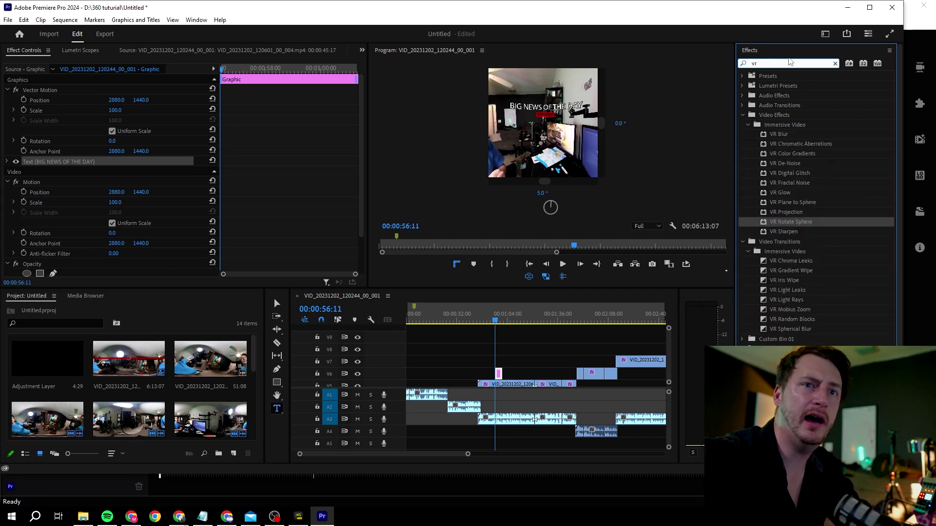
drag(788, 204, 501, 374)
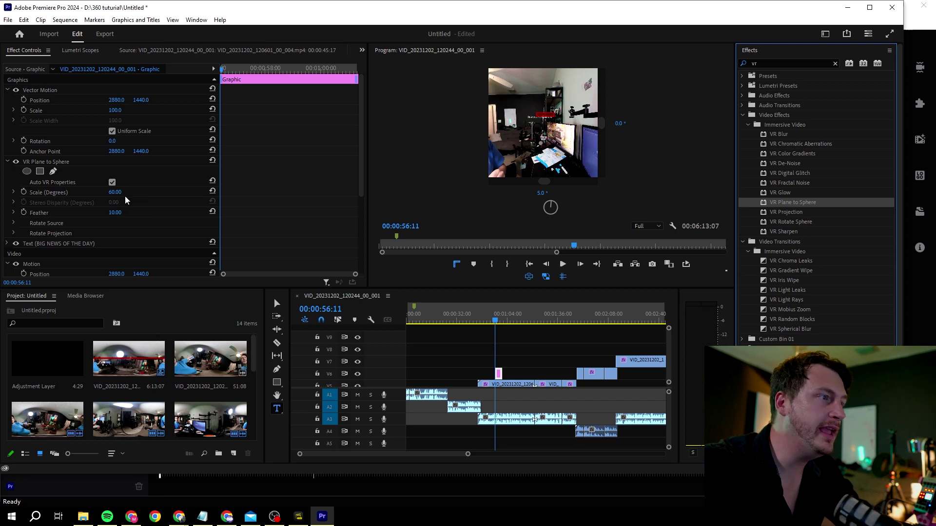
Raise the title's Scale (Degrees), move to 00:00:57:22, and show the flat 360 frame.
drag(116, 192, 148, 192)
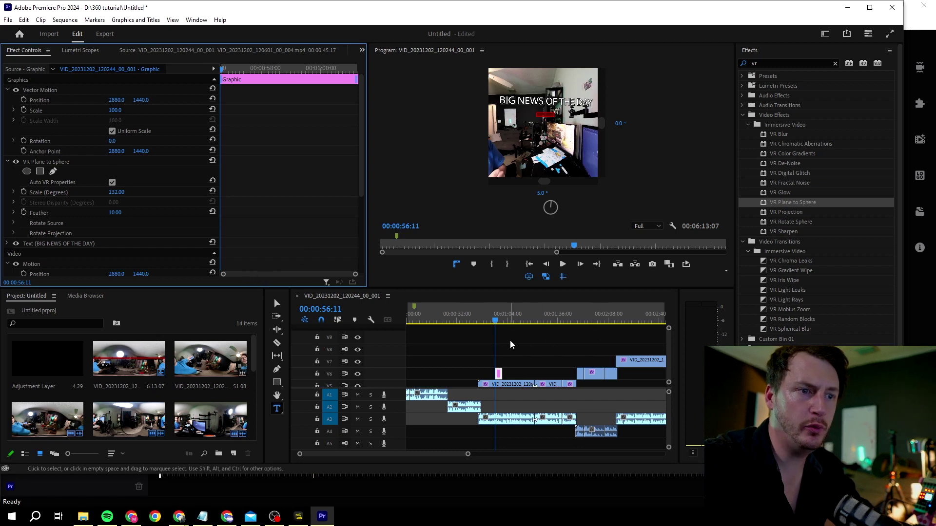
drag(495, 323, 499, 326)
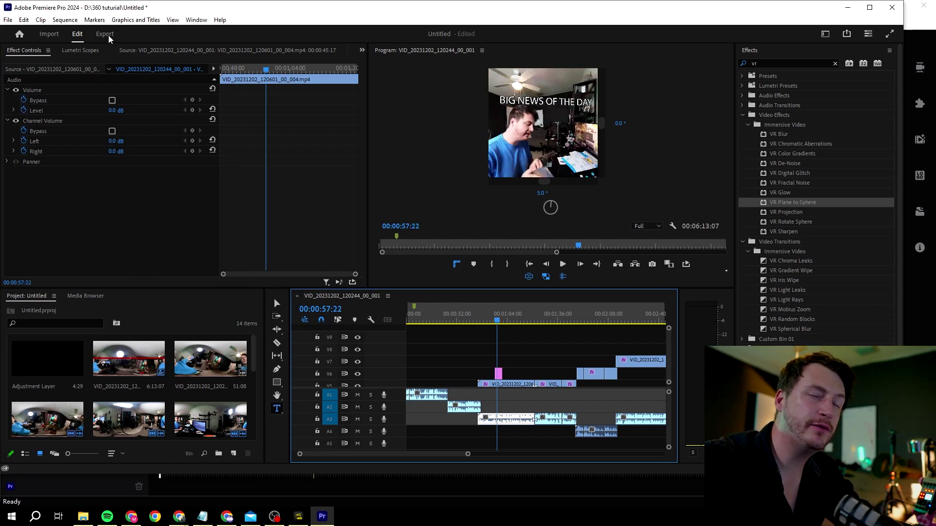
click(529, 277)
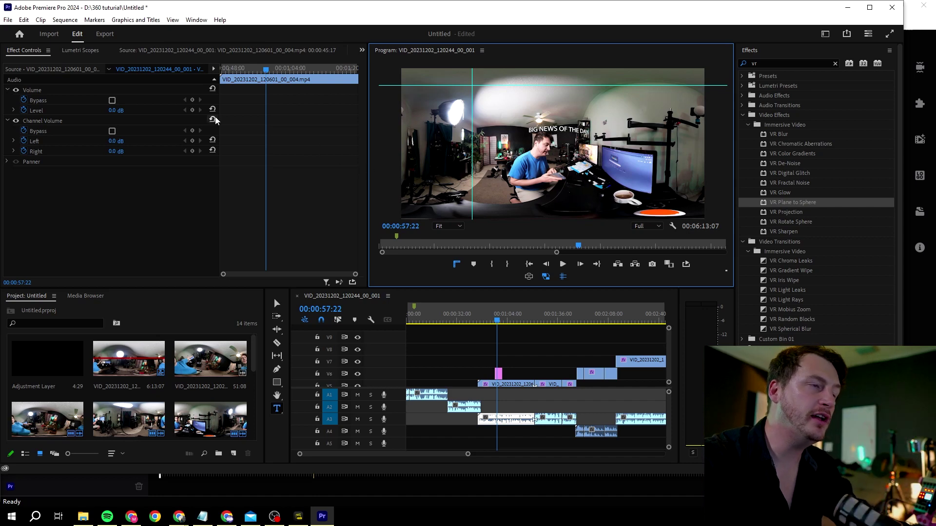
On the Export page, check Video is VR with Monoscopic layout and 360×180 field of view.
click(111, 34)
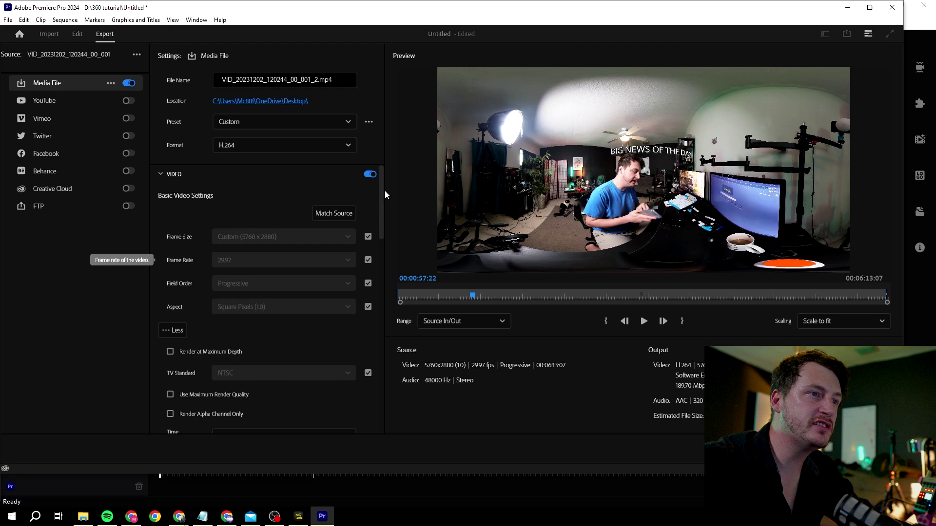
scroll(384, 214, down, 2)
drag(384, 214, 399, 365)
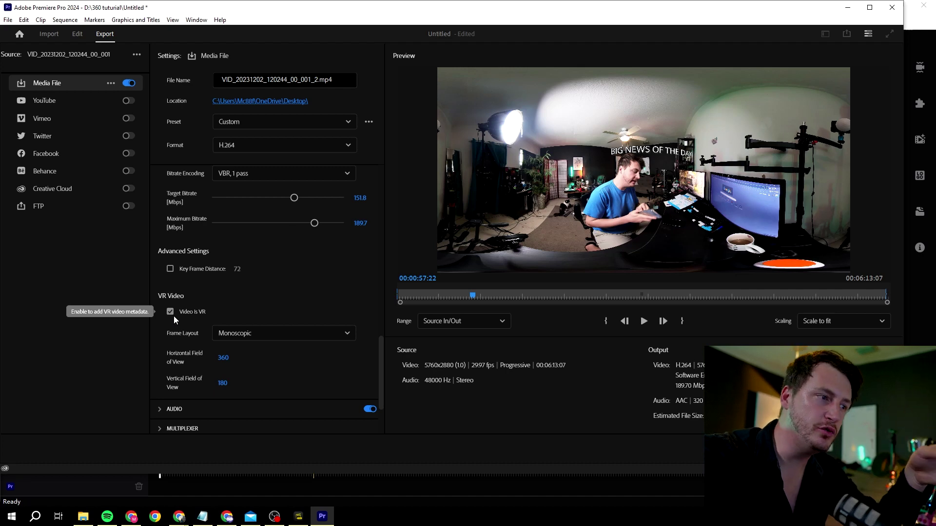
click(274, 339)
click(274, 339)
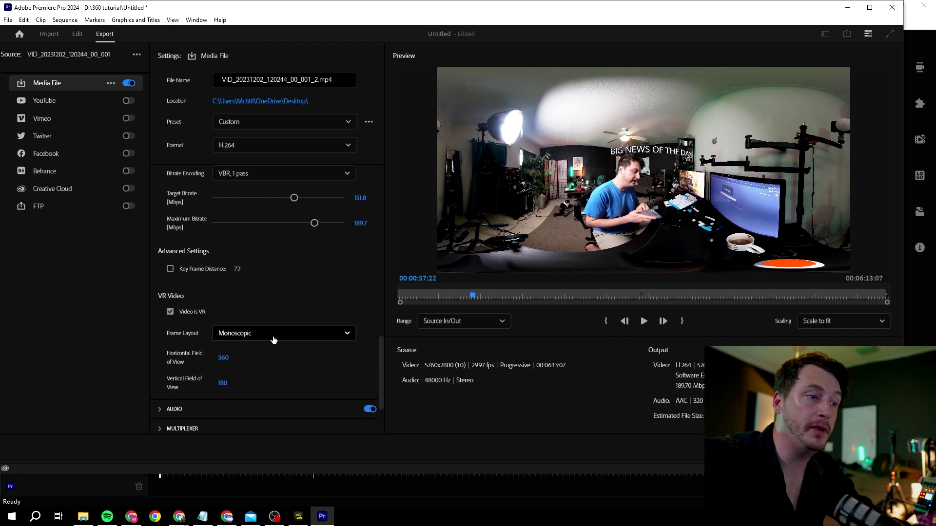